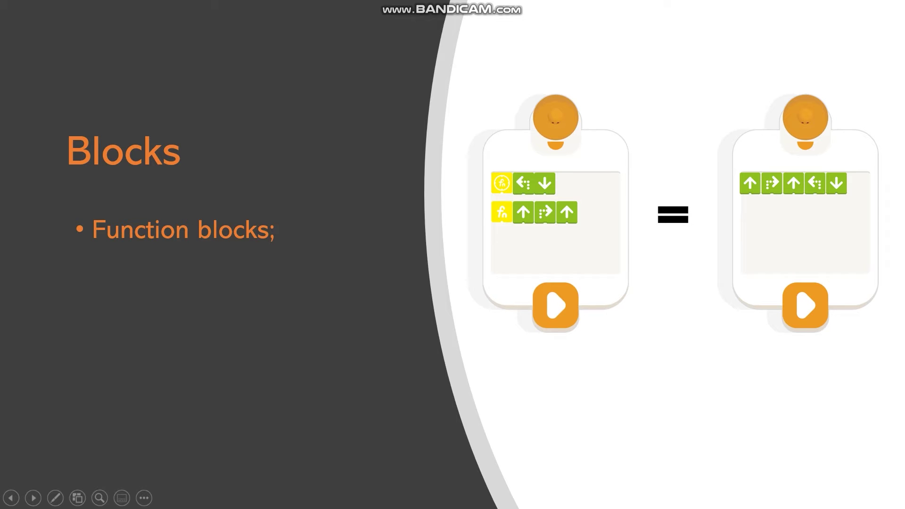
Peek ahead at the Map slide, then return to the function blocks slide.
key(Right)
key(Left)
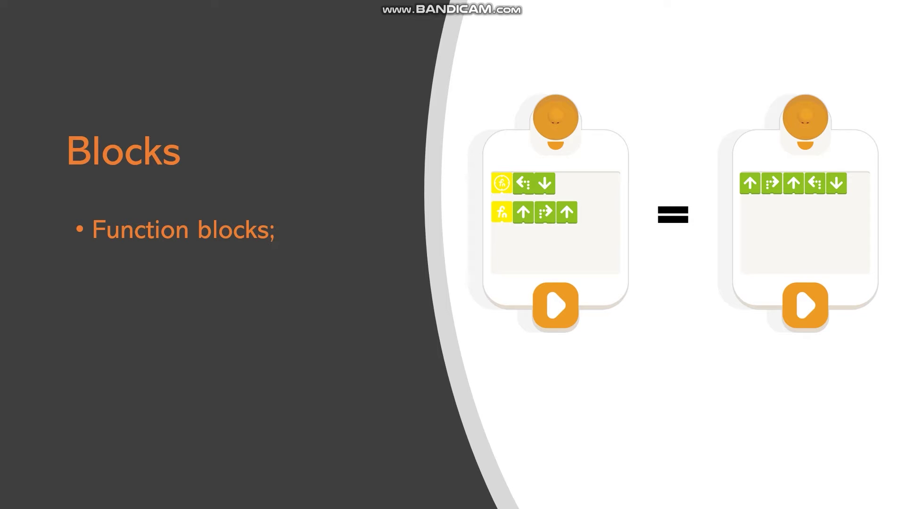
Advance the slideshow to the Map slide with its desert, volcano and beach tiles.
key(Right)
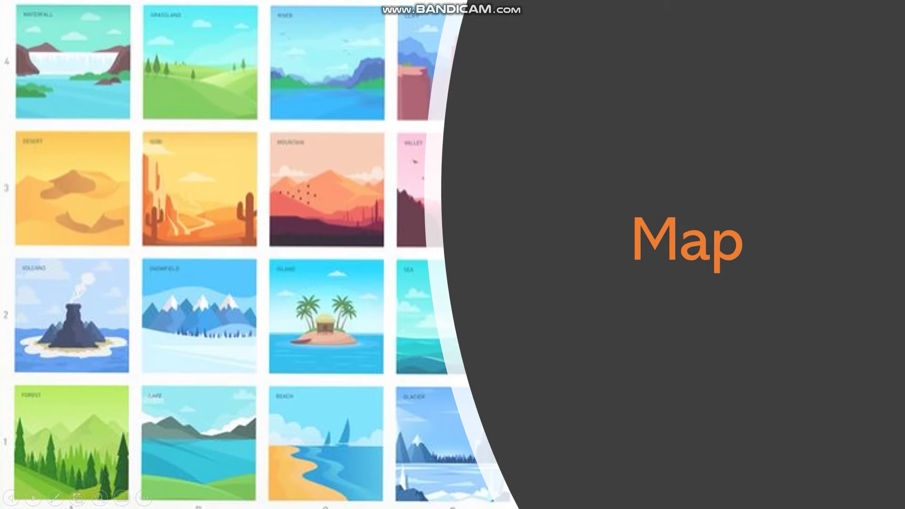